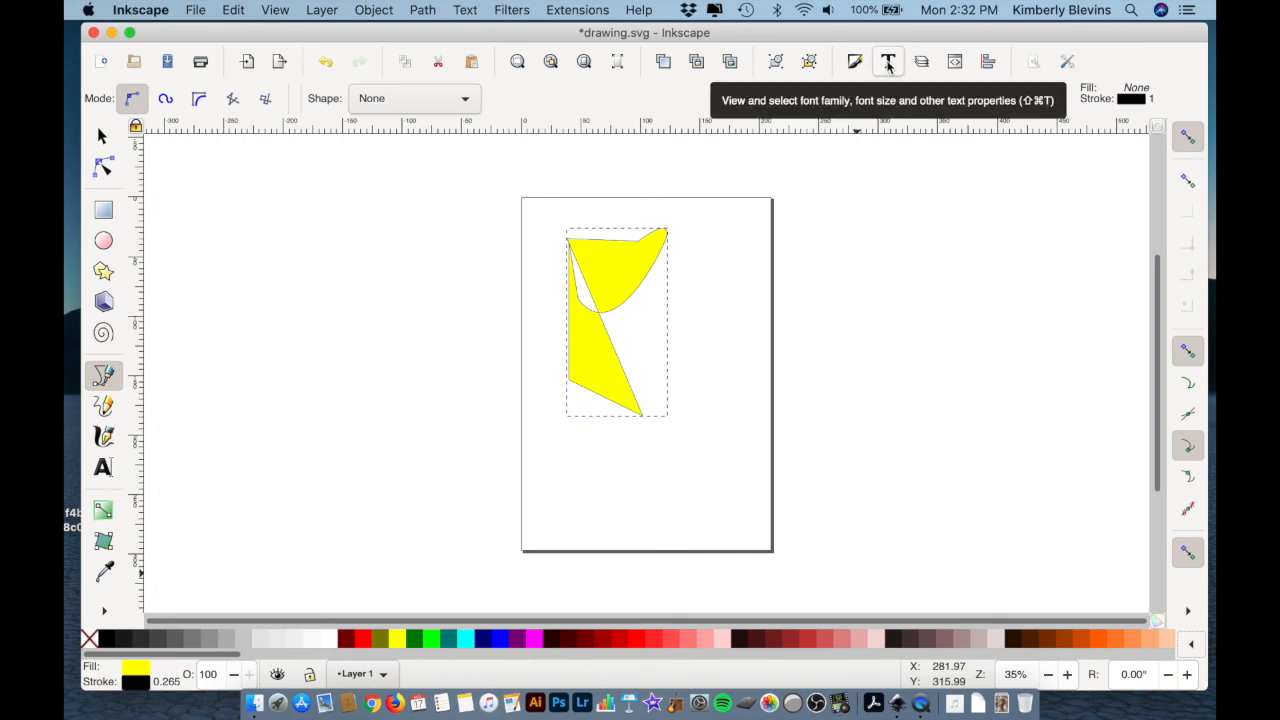
Look over the Text and Font dialog and the Layers dialog, and close both.
click(888, 64)
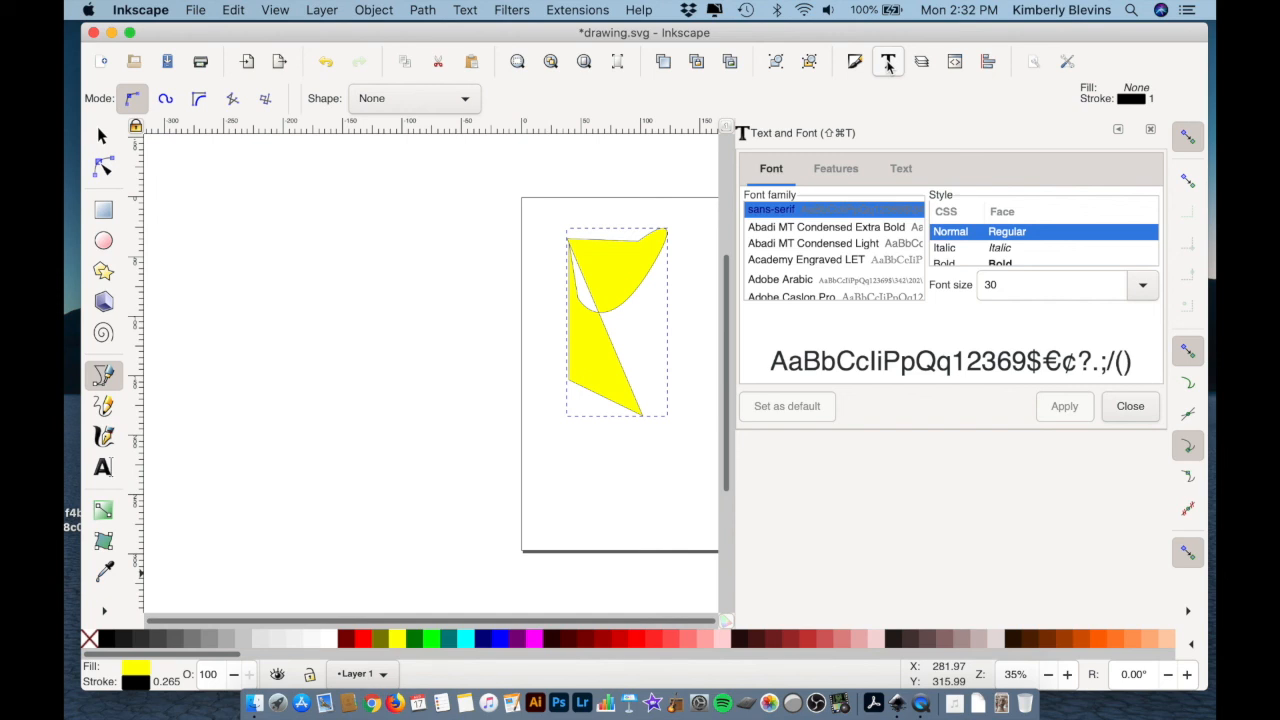
click(921, 62)
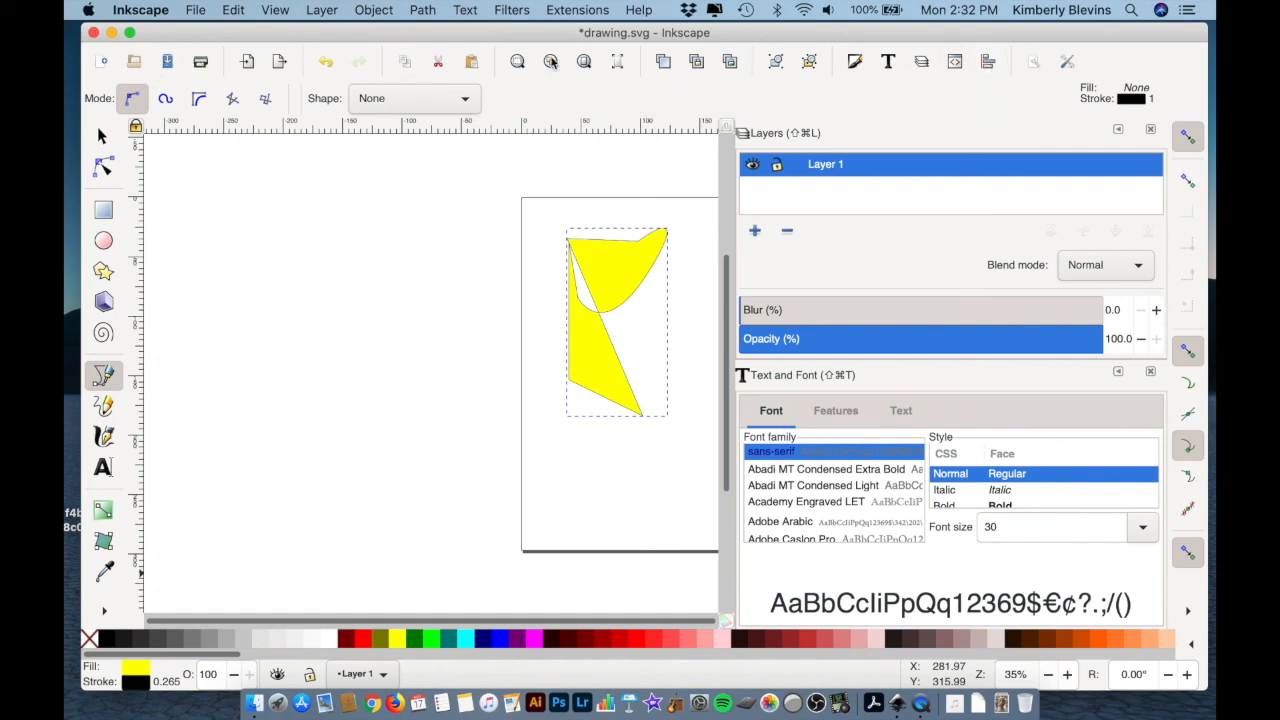
click(517, 63)
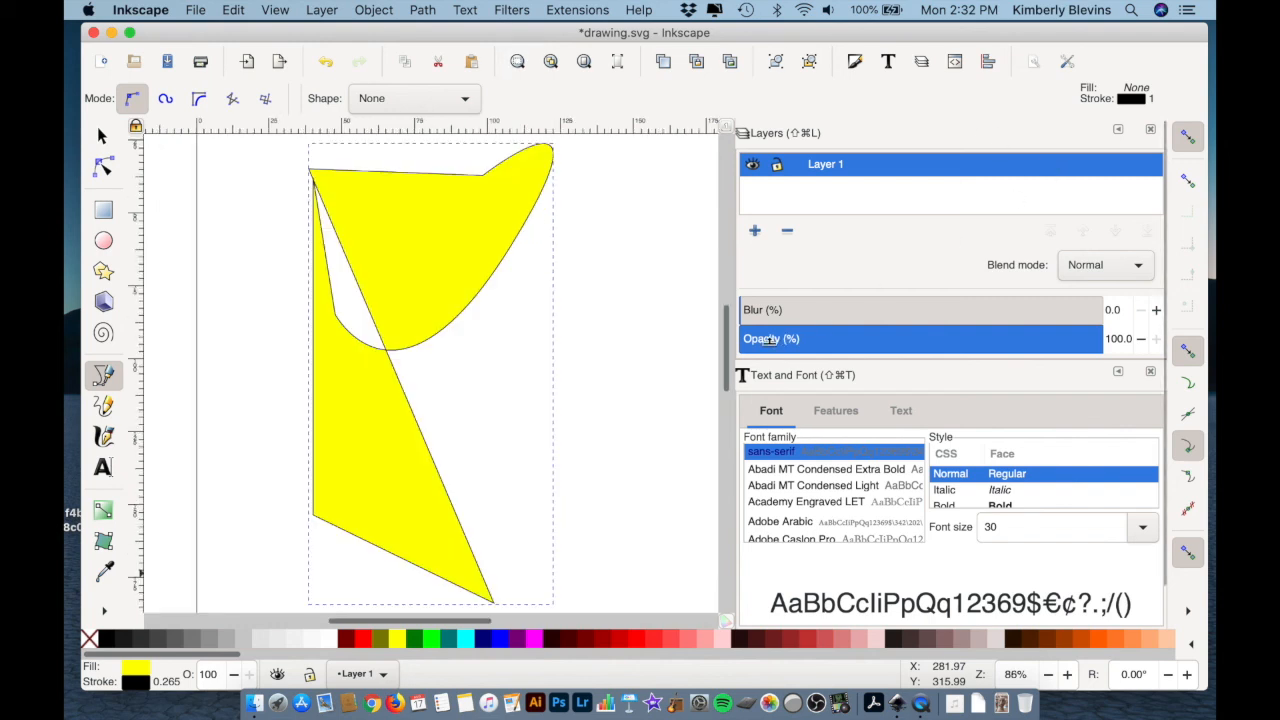
click(1151, 133)
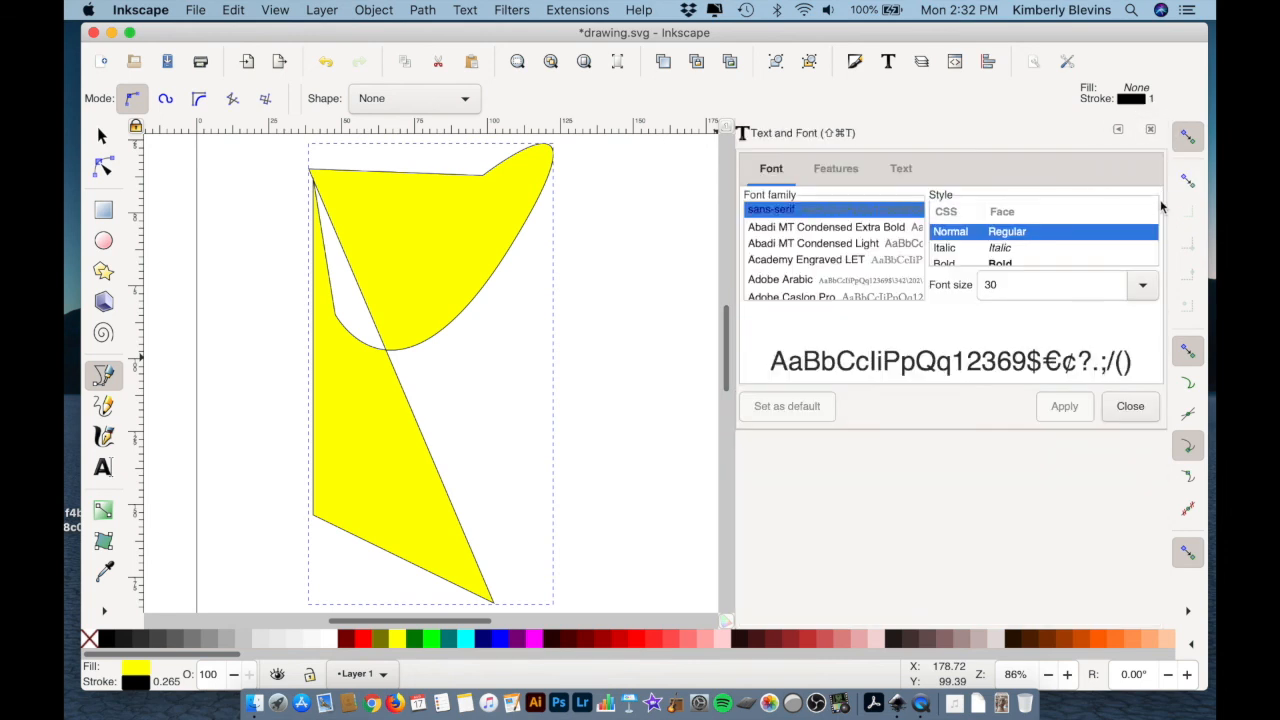
click(1151, 131)
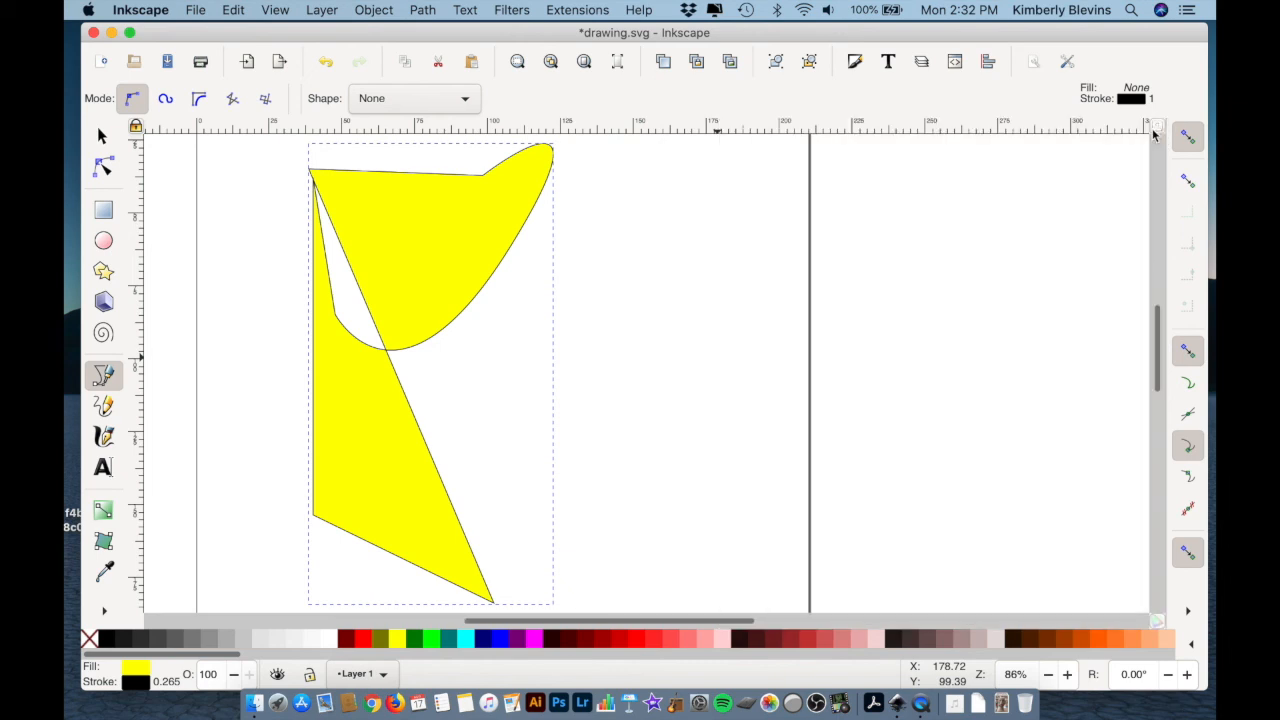
Show the Layers and Fill and Stroke dialogs and set the yellow shape's blur to 100%.
click(922, 63)
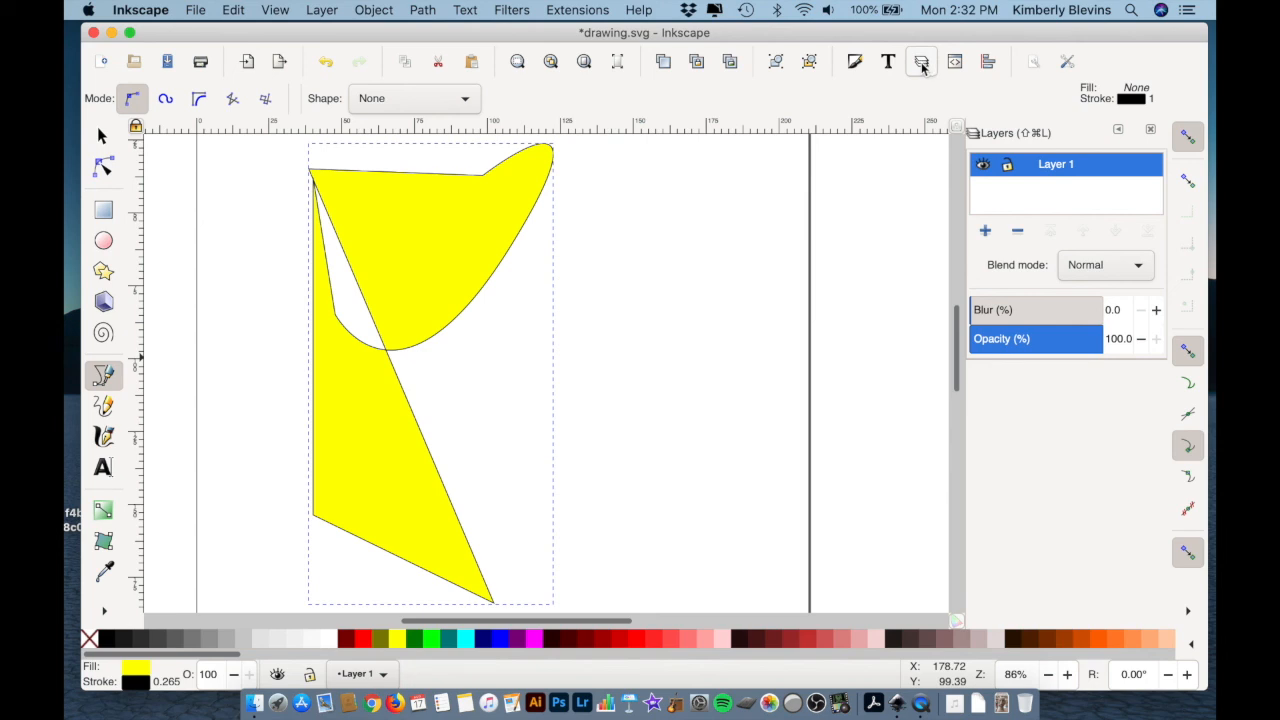
click(855, 63)
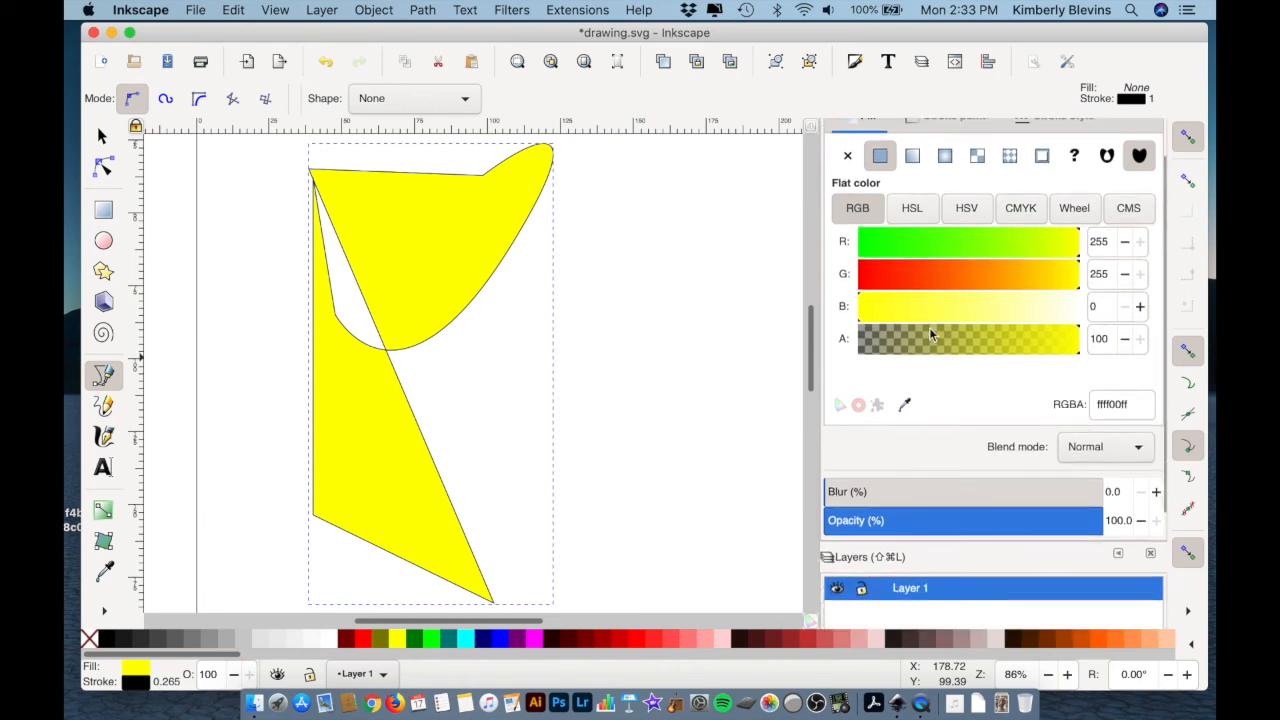
scroll(930, 335, down, 5)
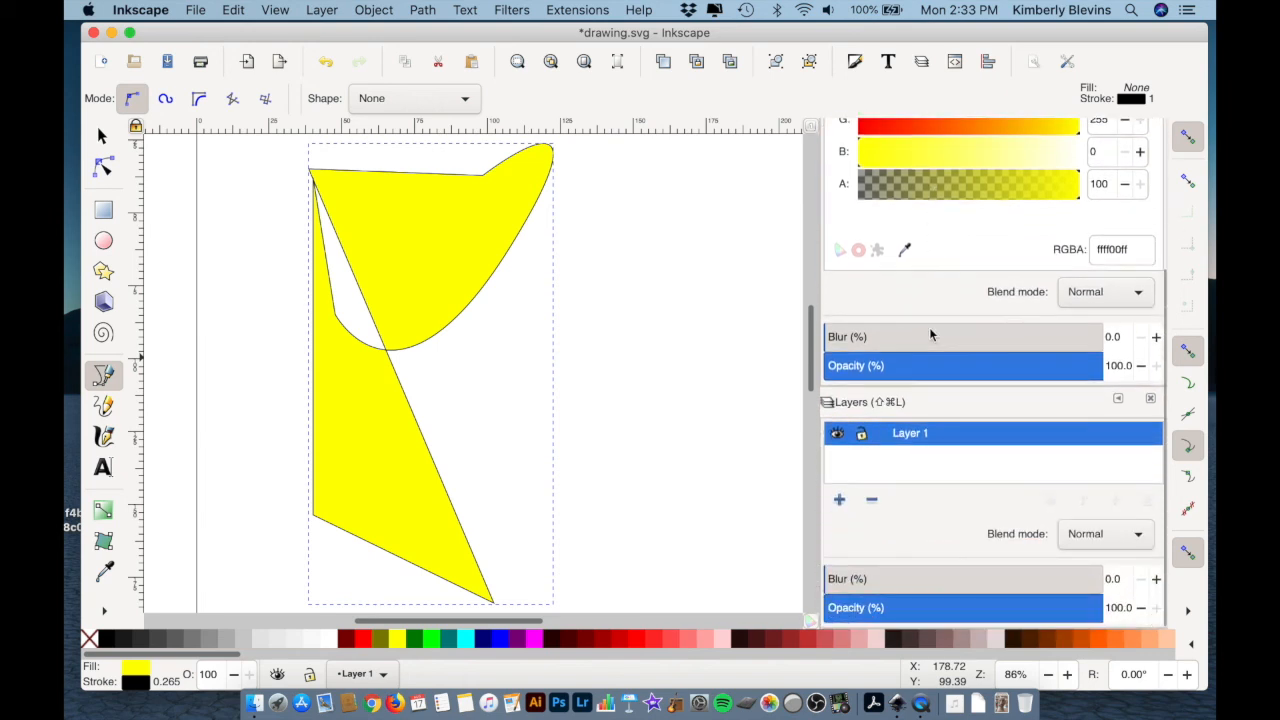
scroll(962, 190, up, 5)
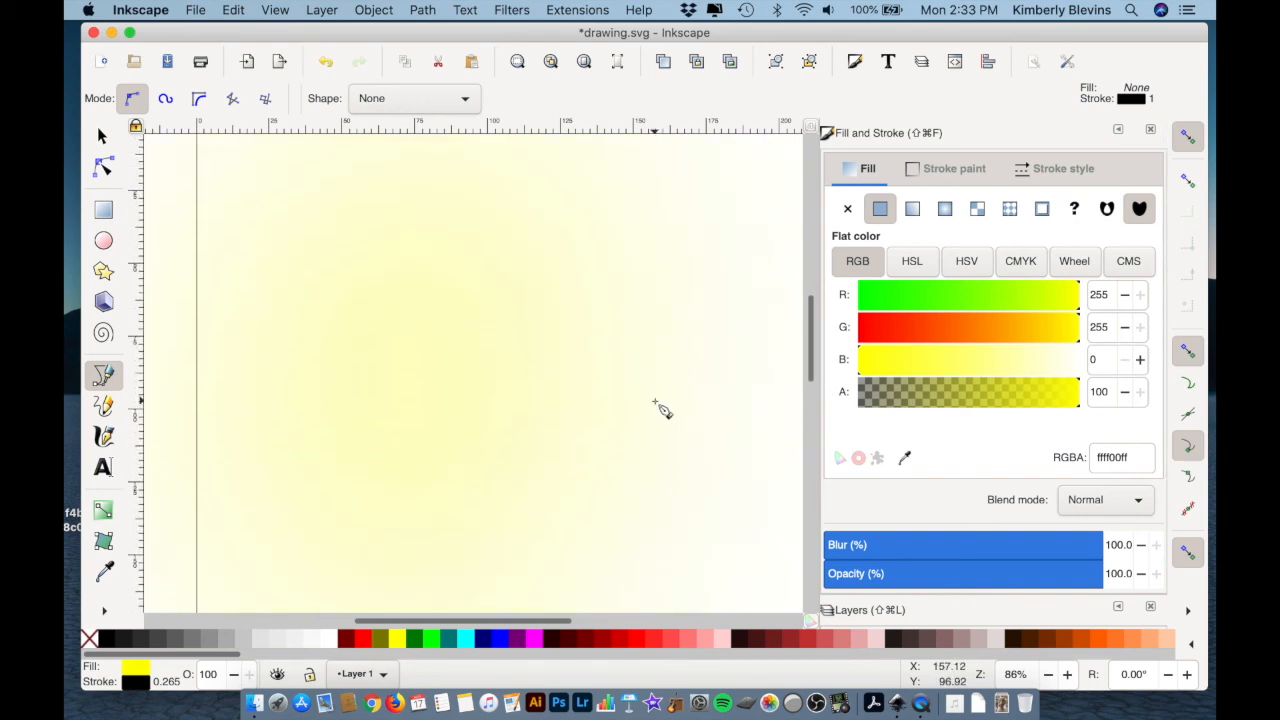
click(553, 66)
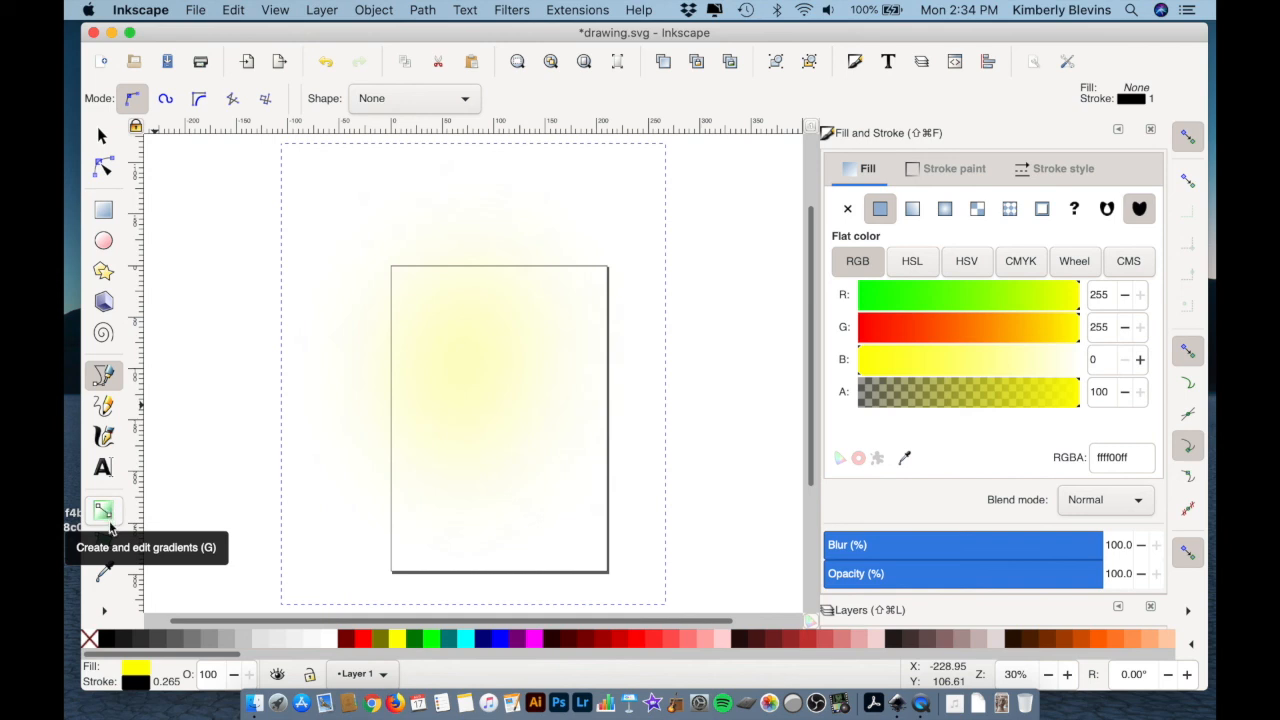
click(105, 615)
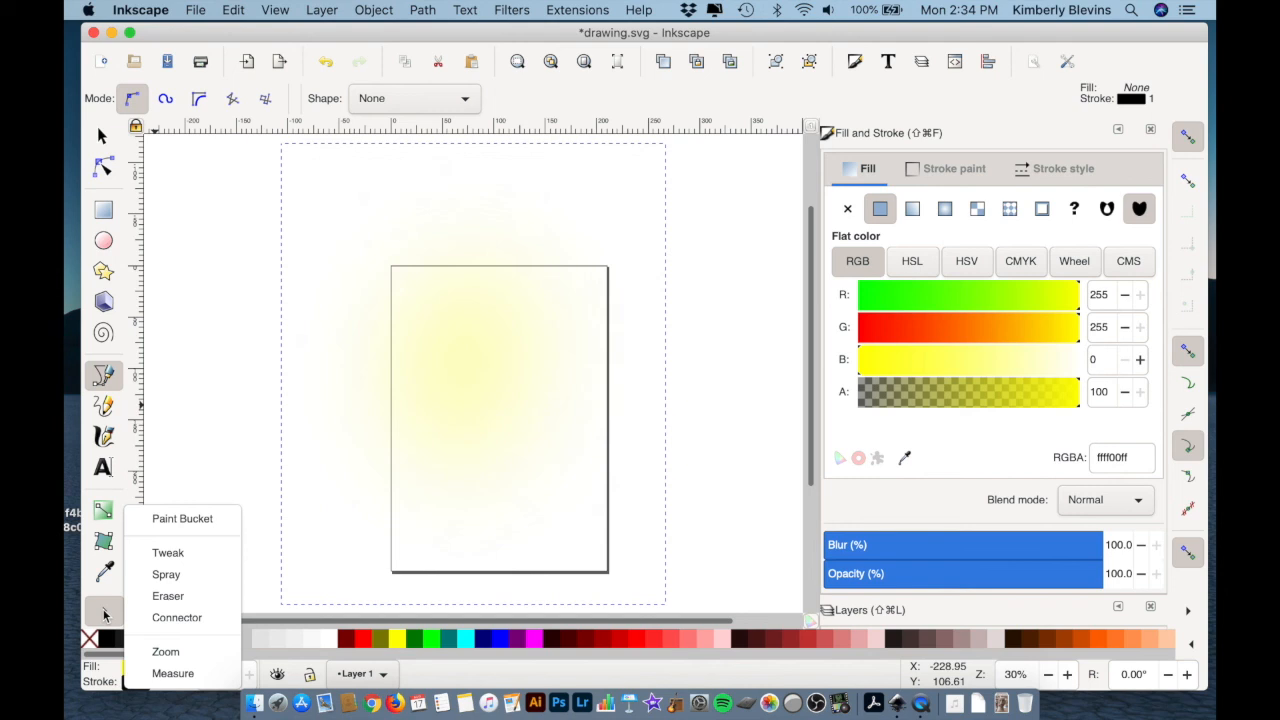
click(170, 520)
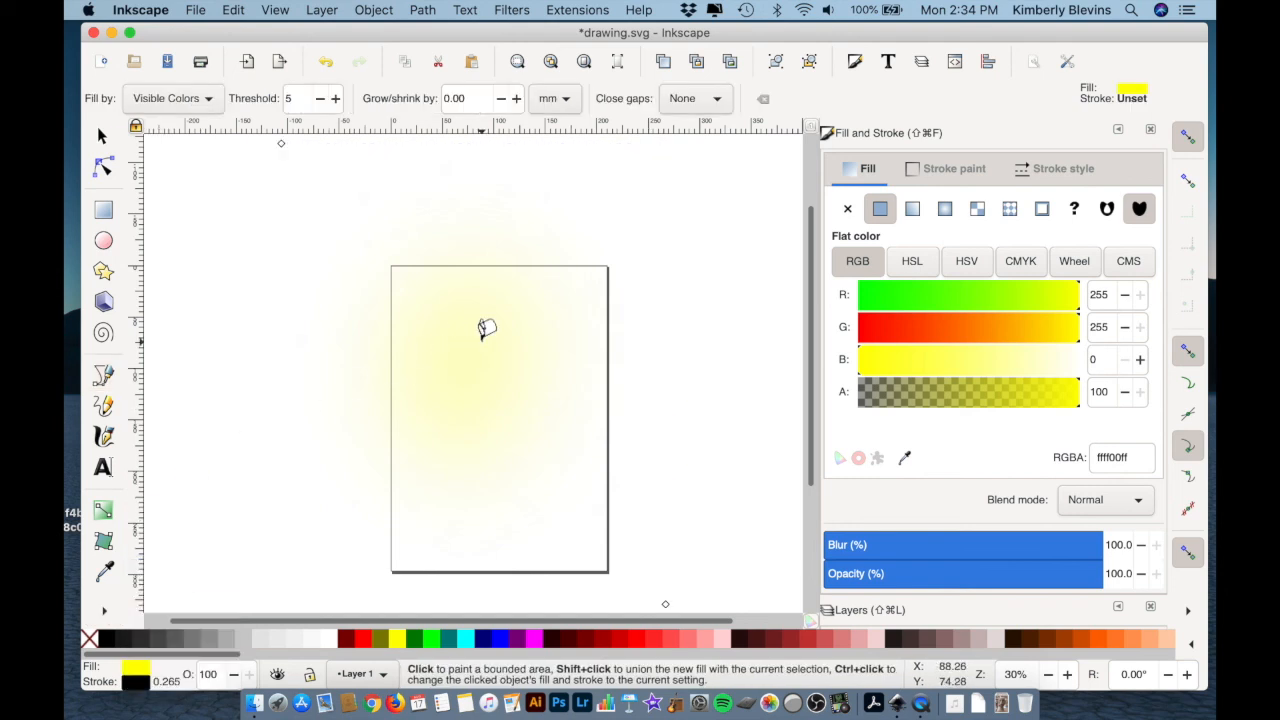
click(104, 611)
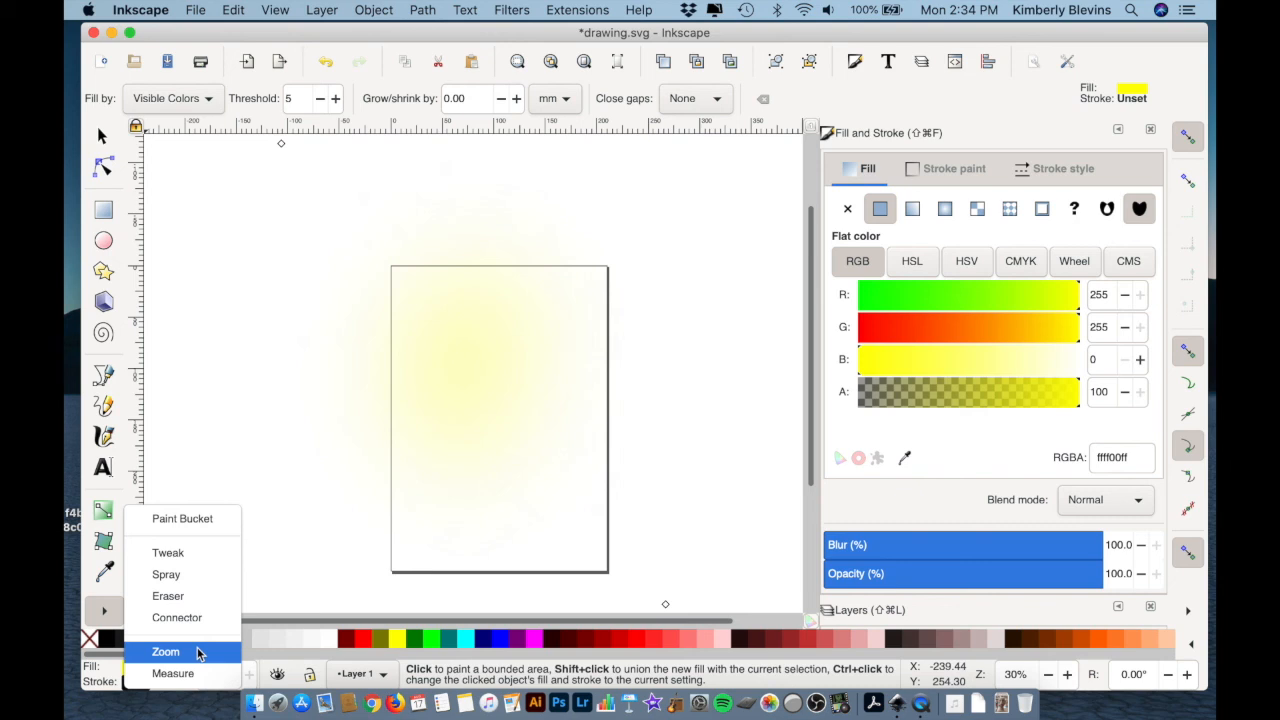
Switch to the selection tool and deselect the blurred shape.
click(103, 142)
click(103, 140)
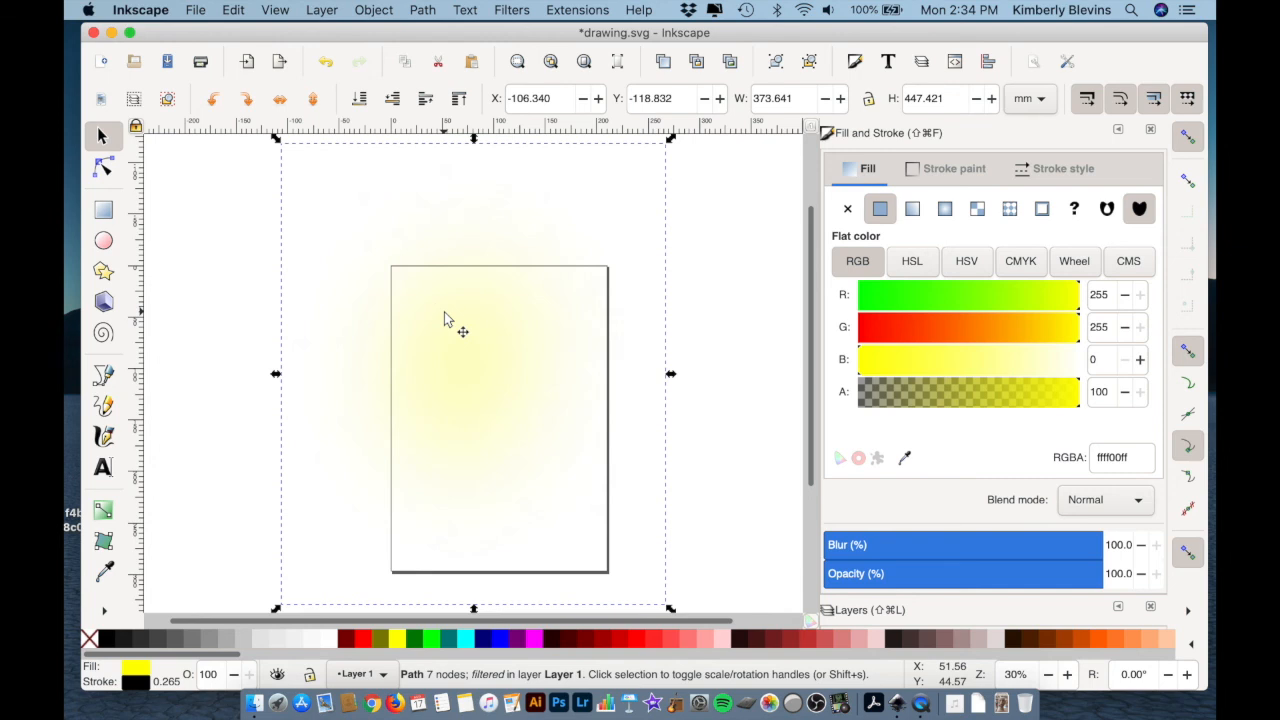
mouse_move(420, 295)
mouse_down()
mouse_move(569, 451)
mouse_move(582, 518)
mouse_up()
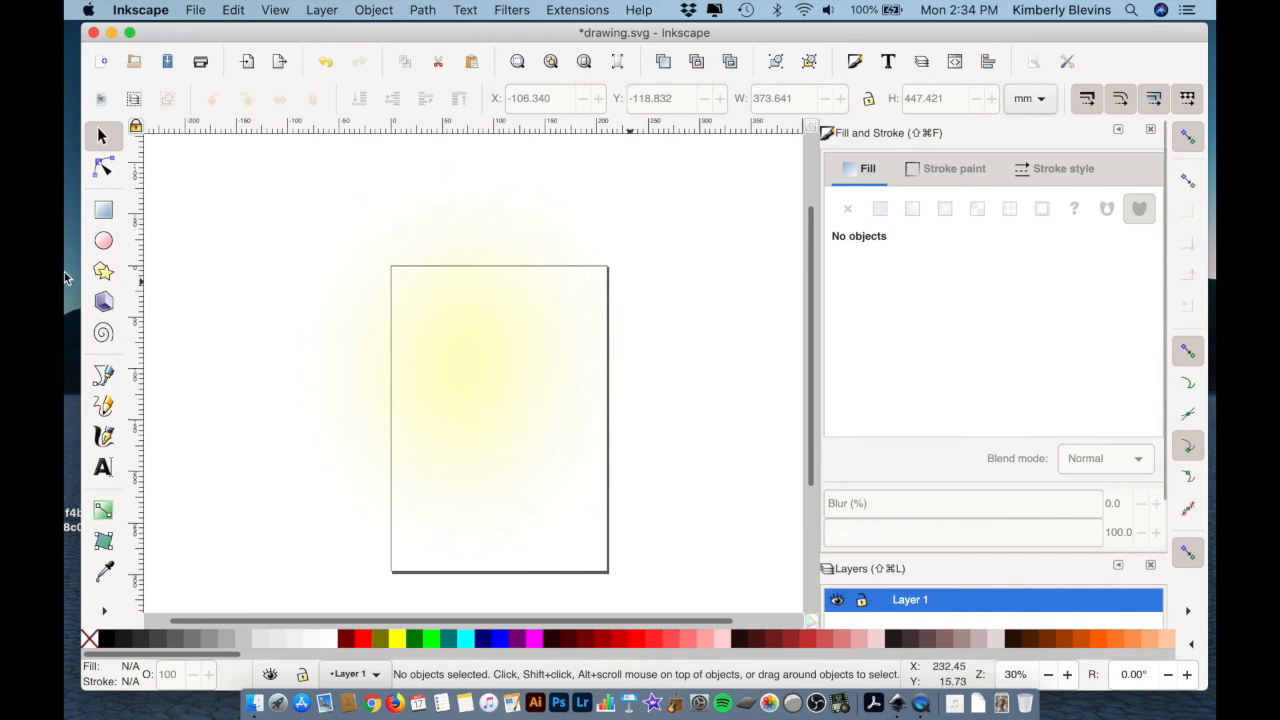
Draw a yellow rectangle about 73 by 64 mm in the upper part of the page and set its blur to 6%.
click(103, 209)
drag(418, 317, 493, 382)
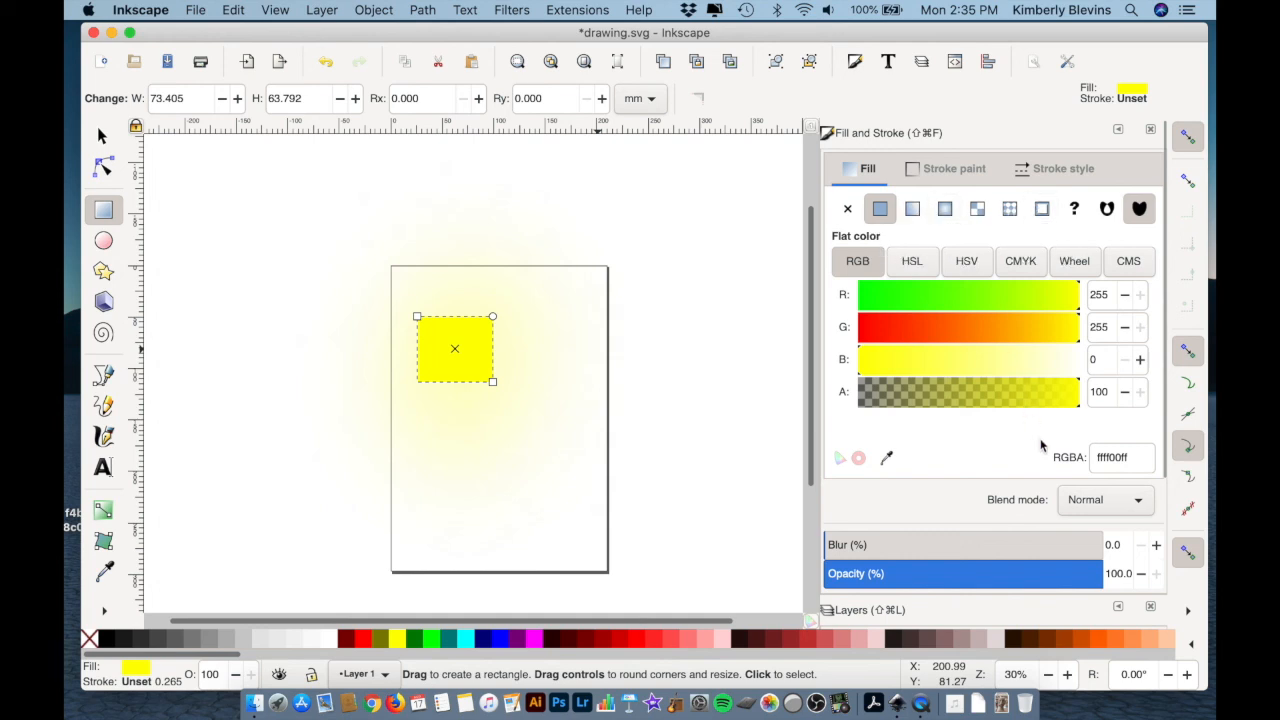
scroll(1040, 445, down, 3)
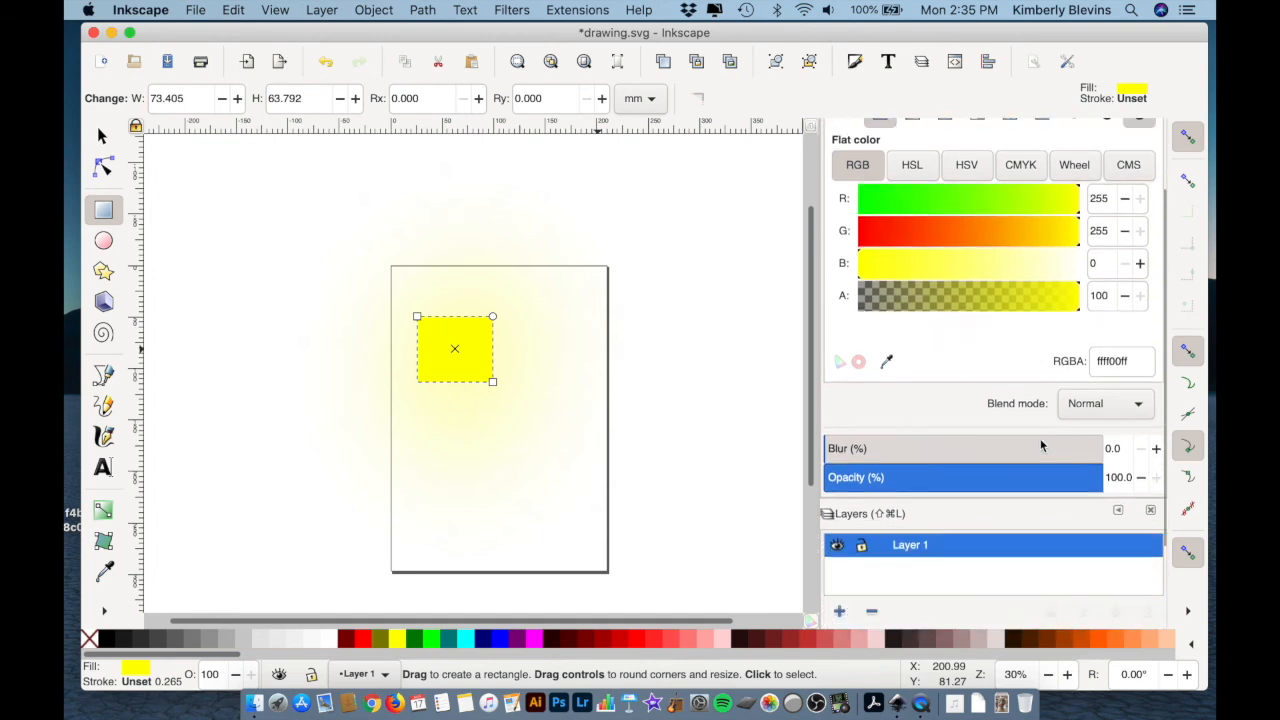
scroll(1040, 445, down, 3)
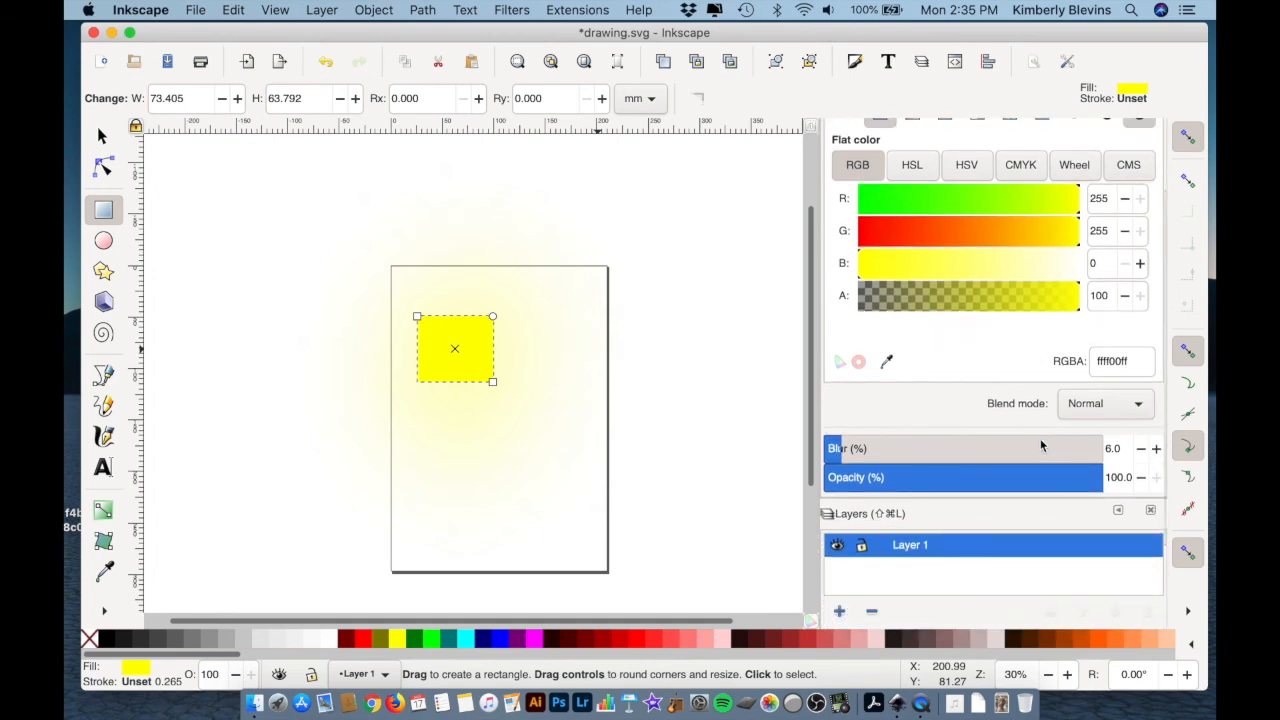
scroll(956, 394, up, 3)
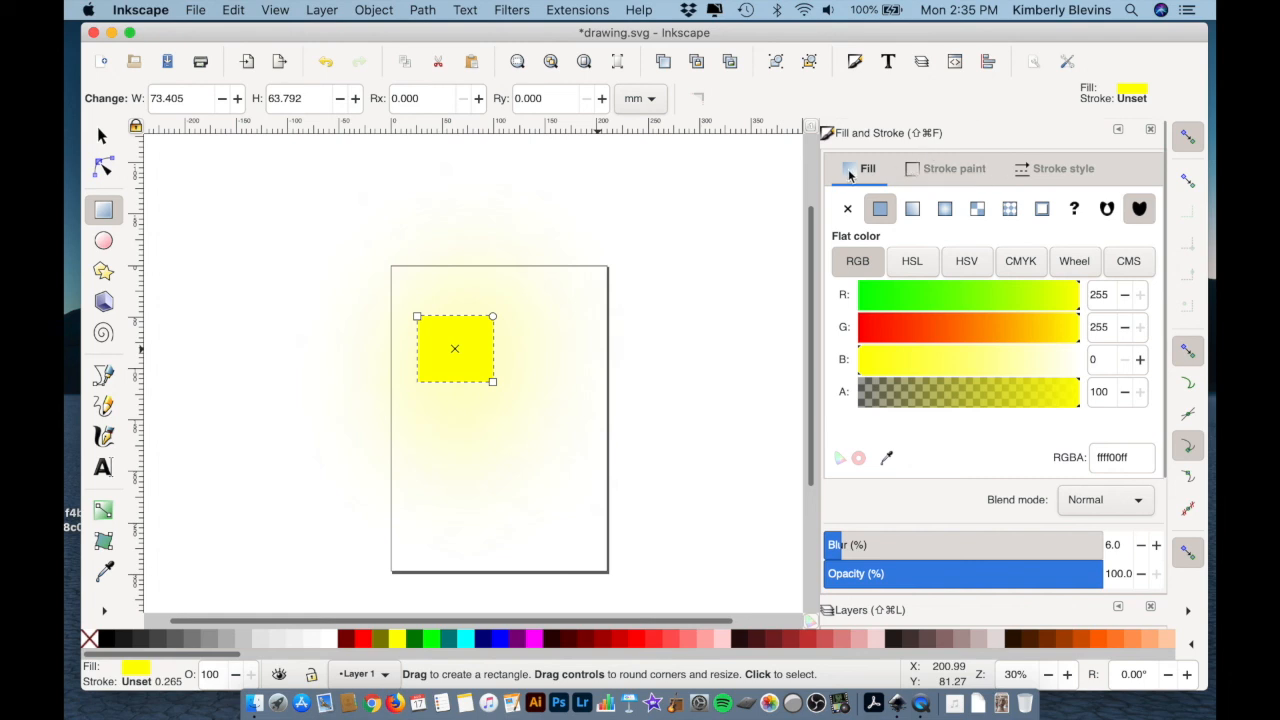
Give the rectangle a flat dark red stroke with the RGB red value at 150.
click(912, 170)
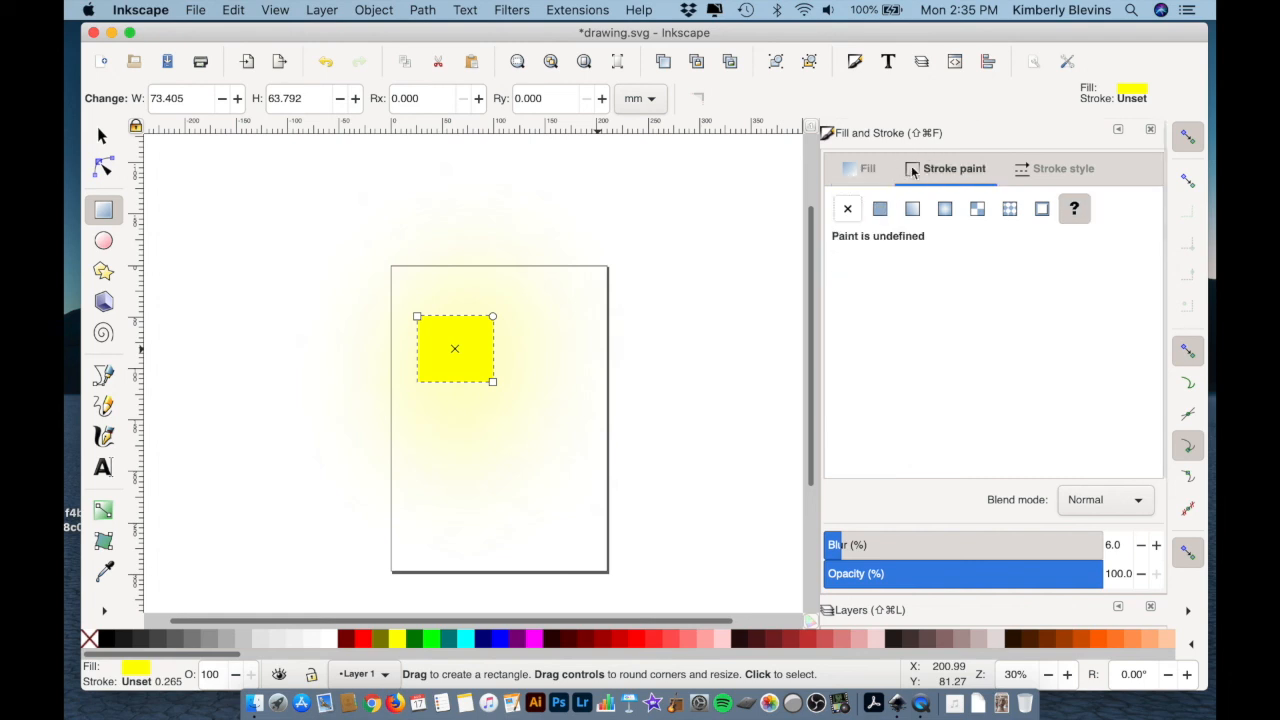
click(880, 208)
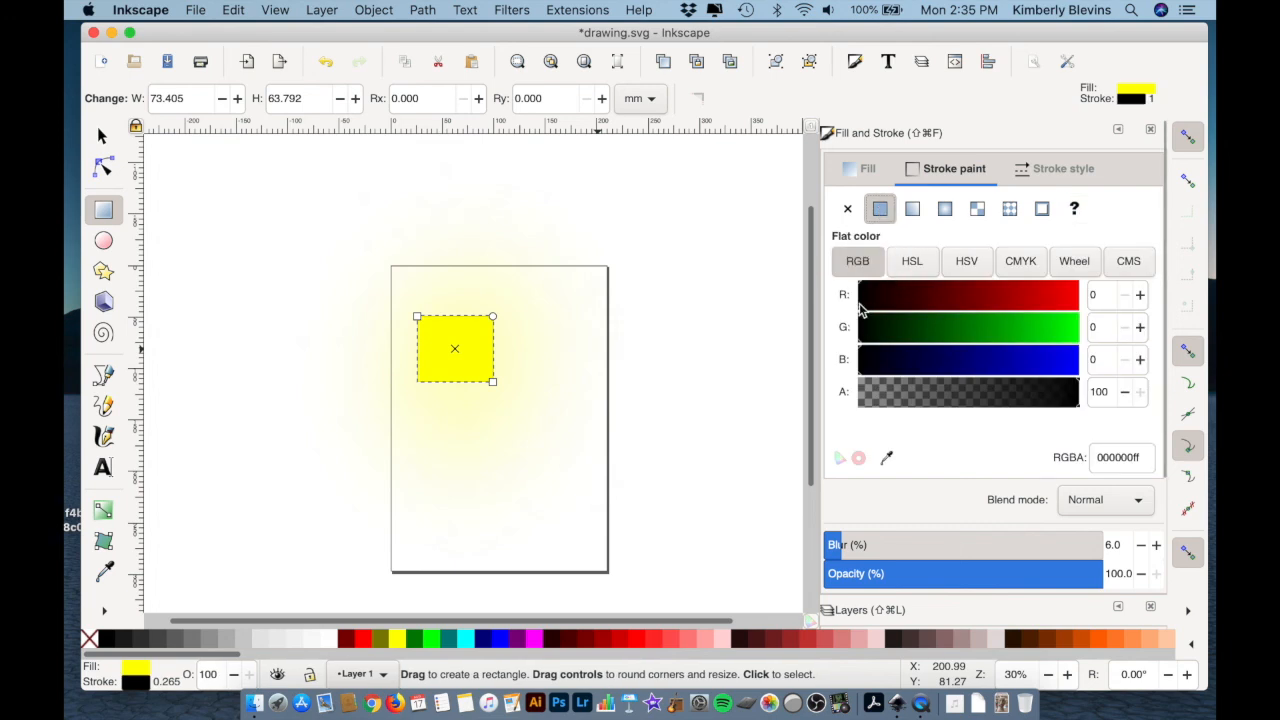
drag(870, 310, 988, 306)
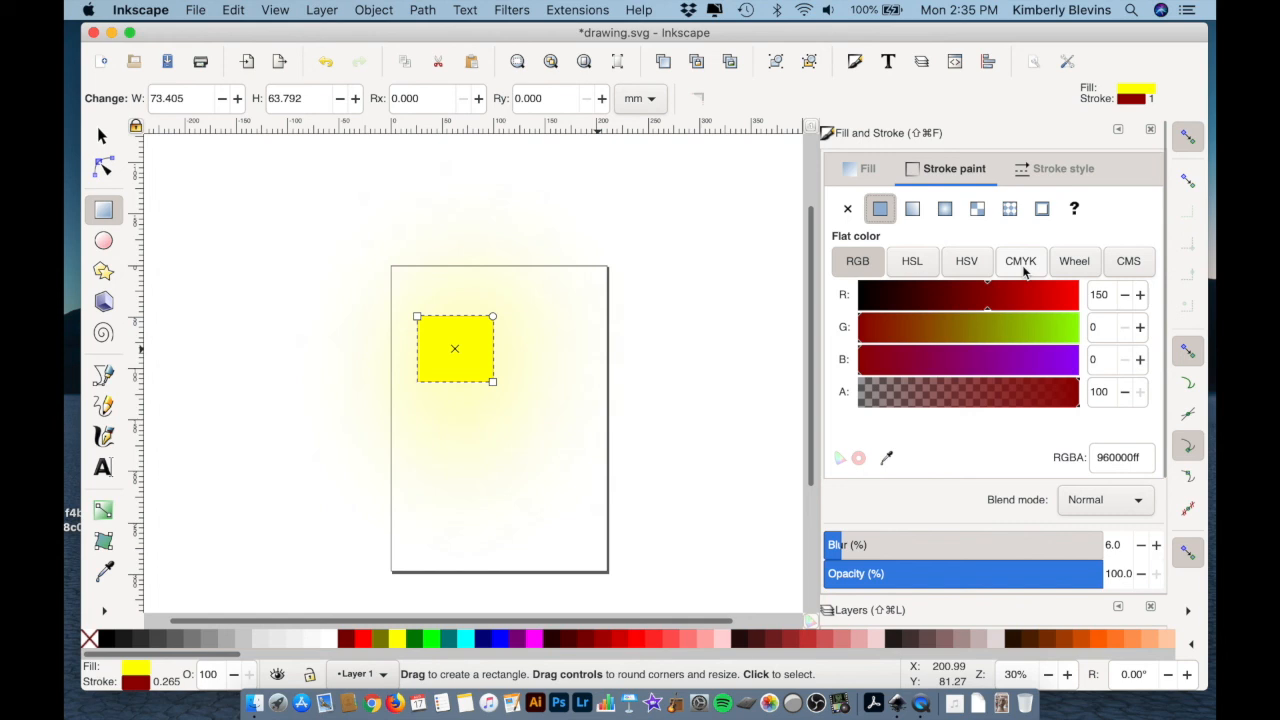
Try the colour wheel and a swatch for the rectangle's stroke, and return the stroke to flat colour.
click(1074, 263)
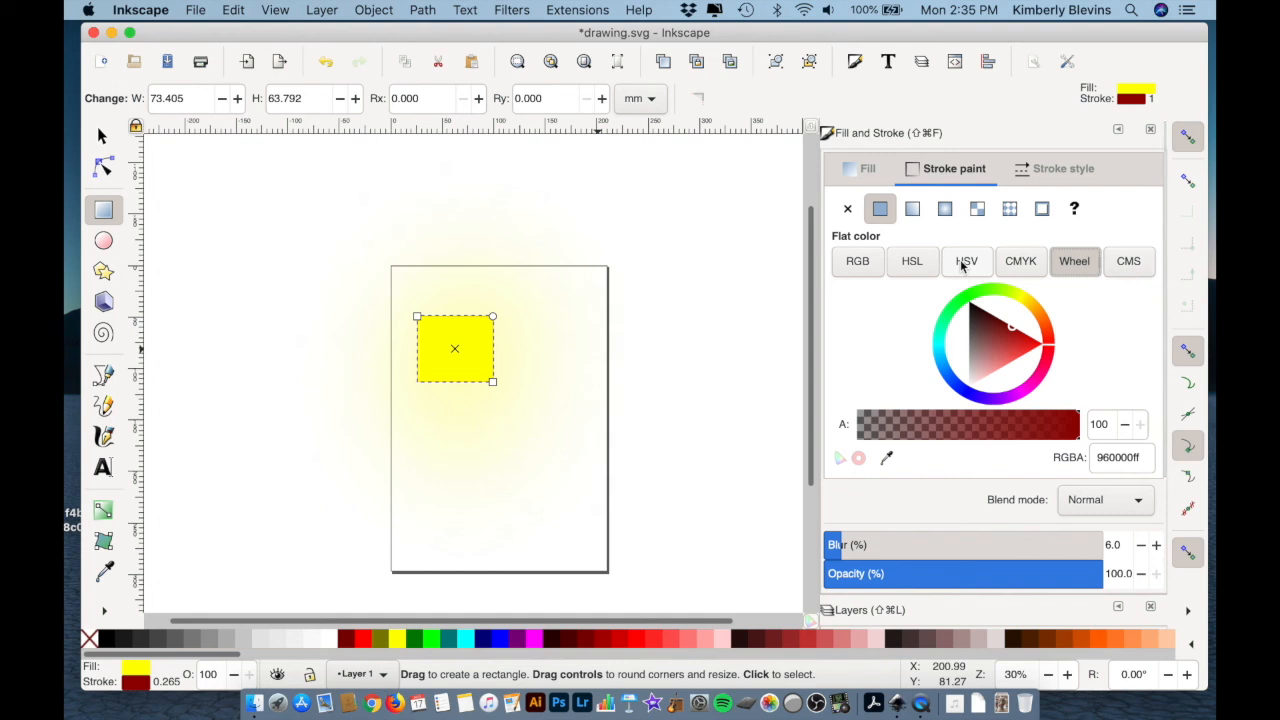
click(1042, 210)
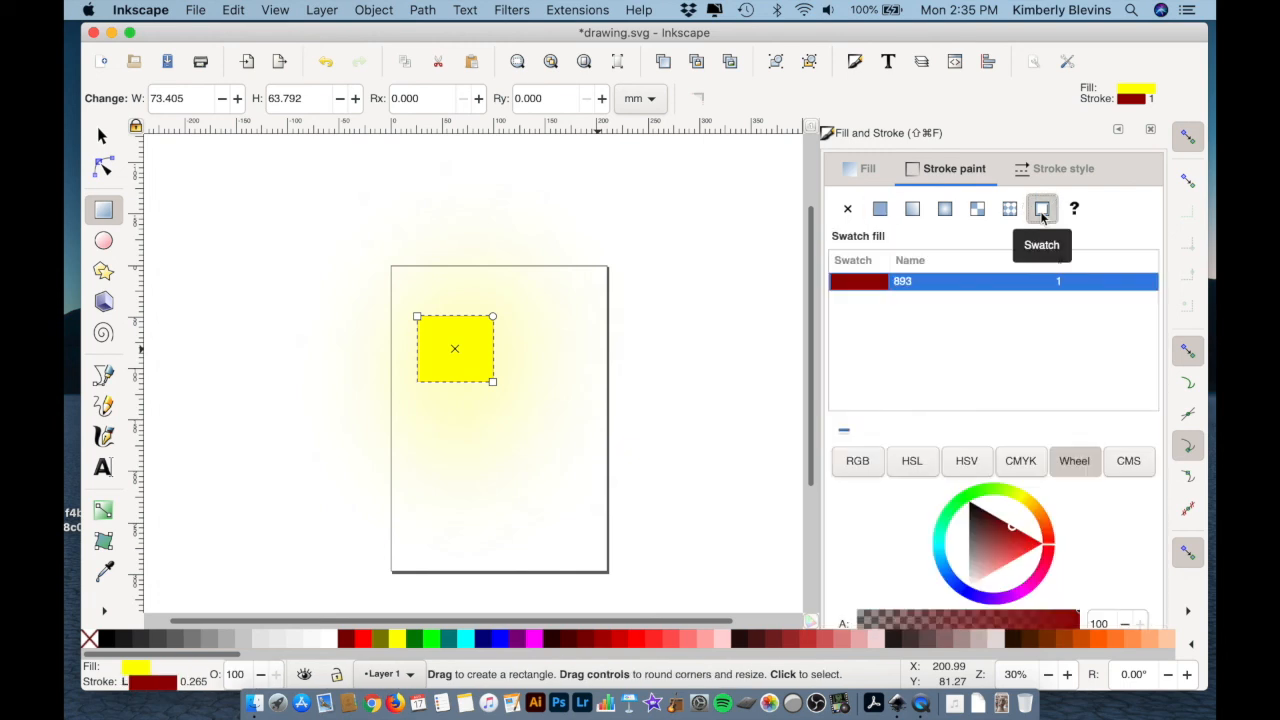
click(878, 210)
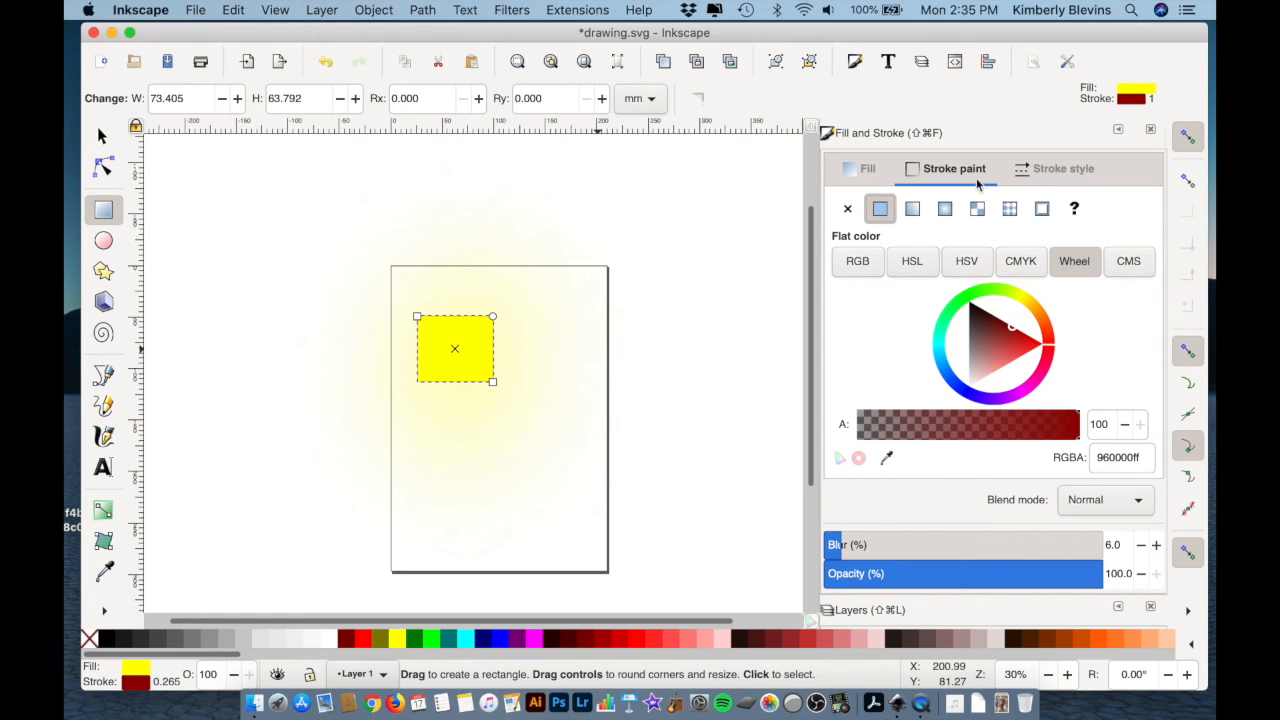
Look through the stroke's dash patterns and increase the rectangle's stroke width in 0.1 mm increments.
click(1066, 170)
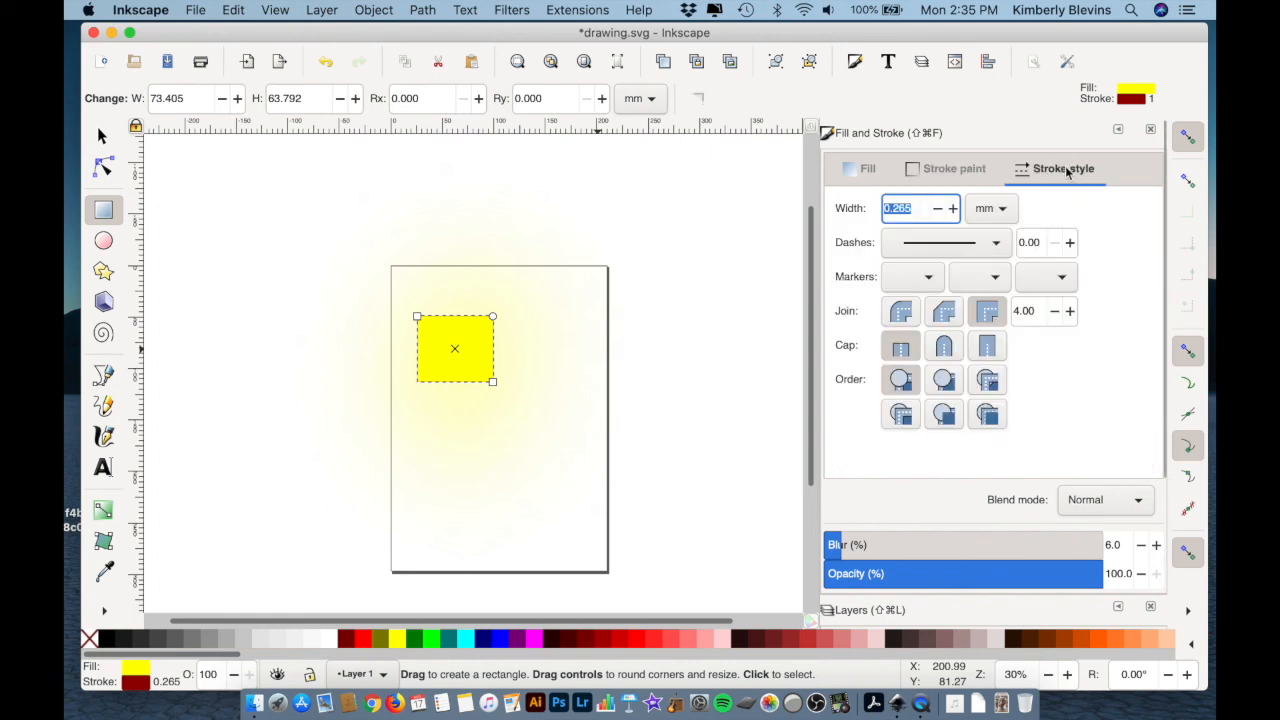
click(995, 243)
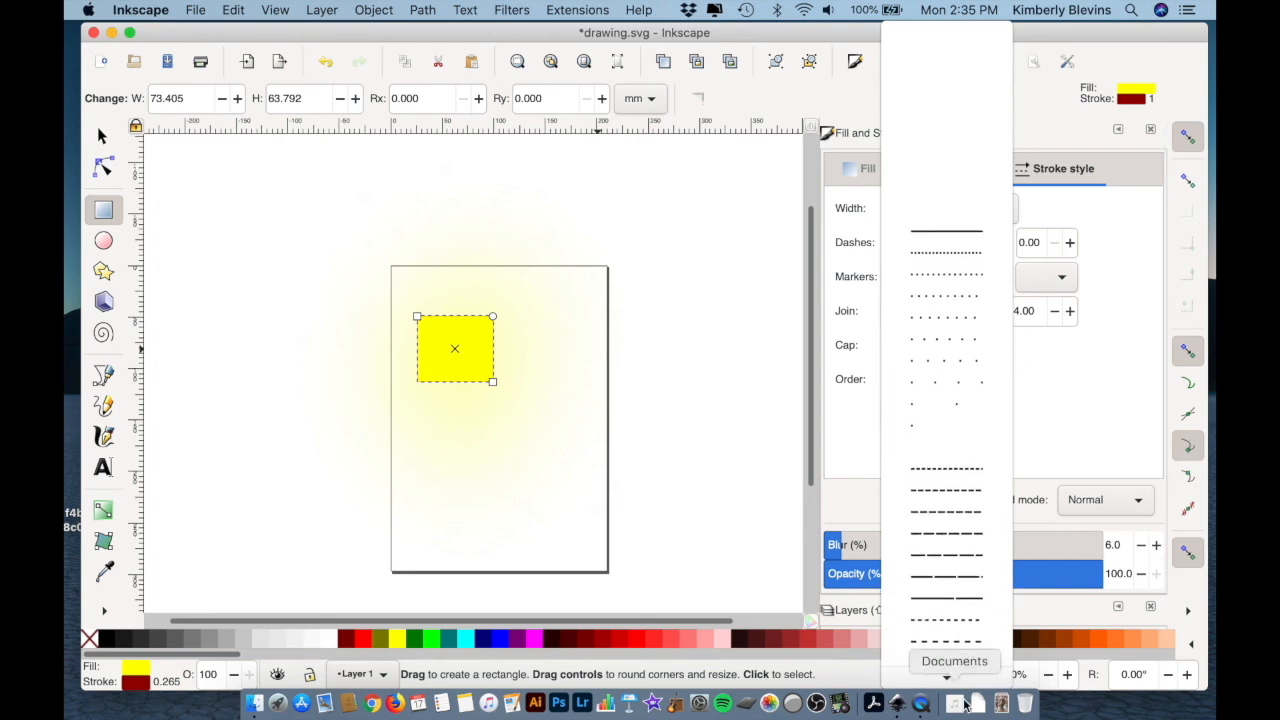
click(941, 222)
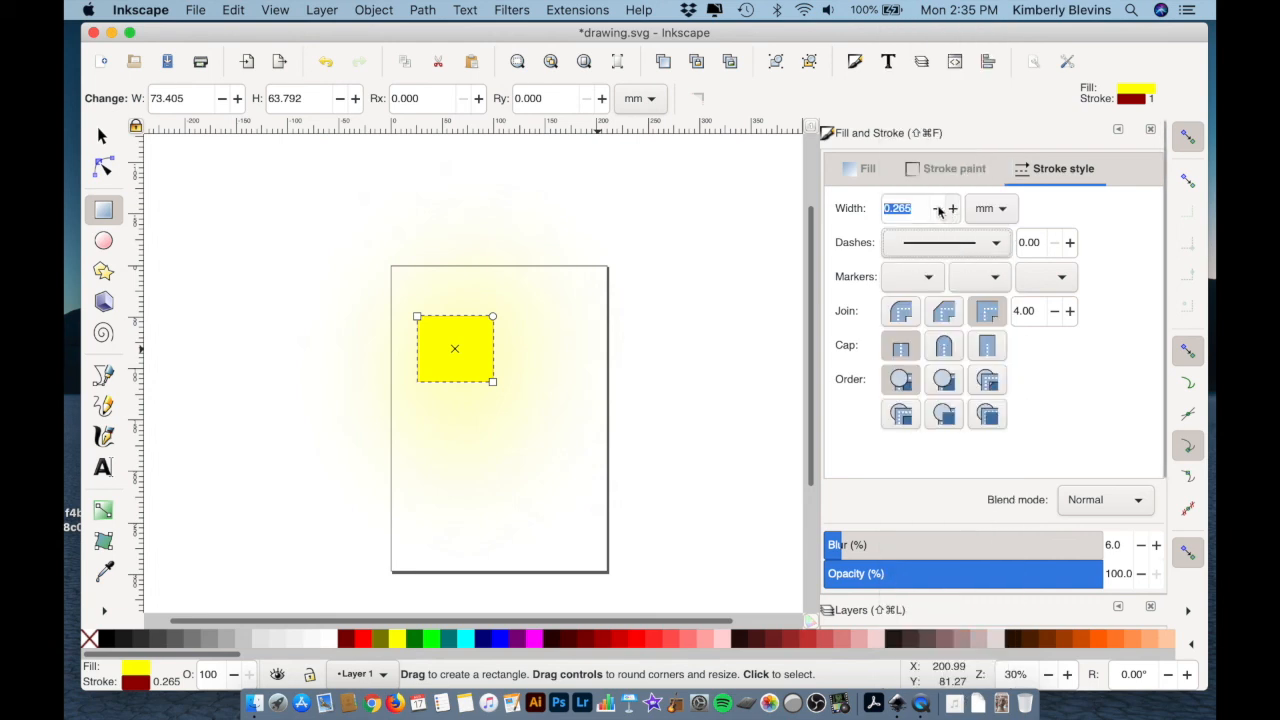
click(953, 209)
click(953, 209)
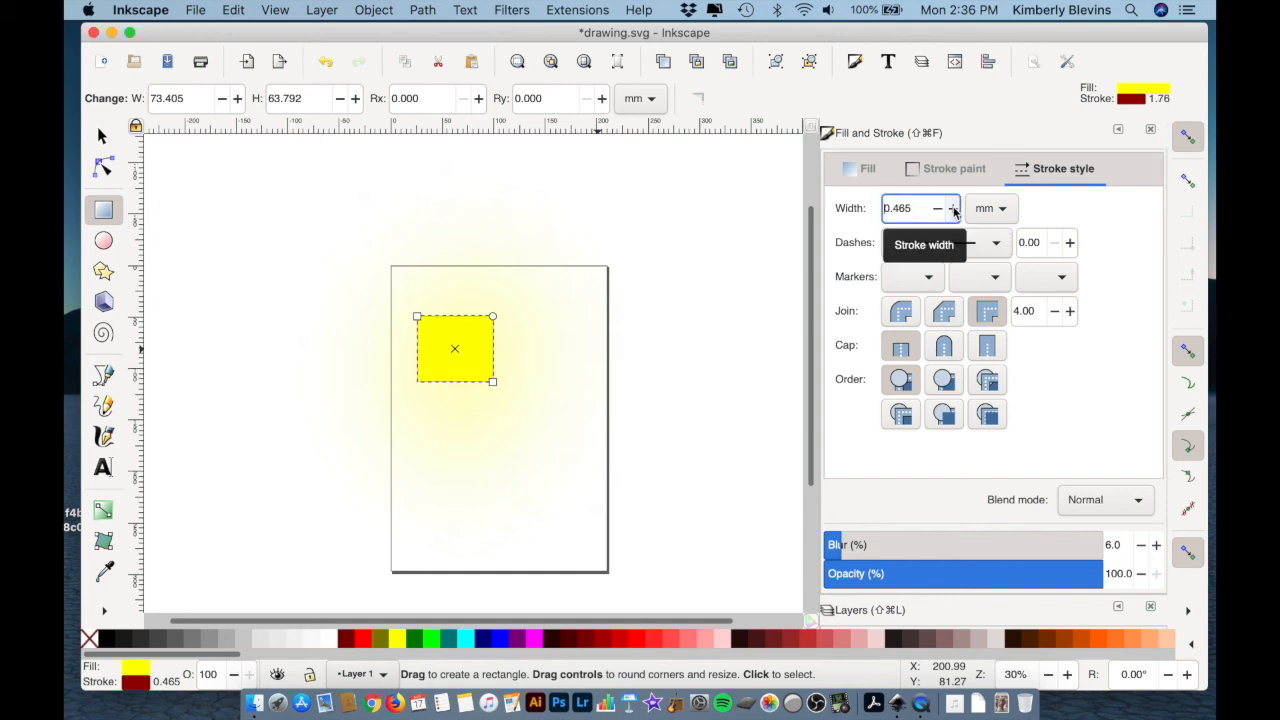
click(953, 209)
click(953, 209)
click(953, 209)
click(953, 209)
click(953, 209)
click(953, 209)
click(953, 209)
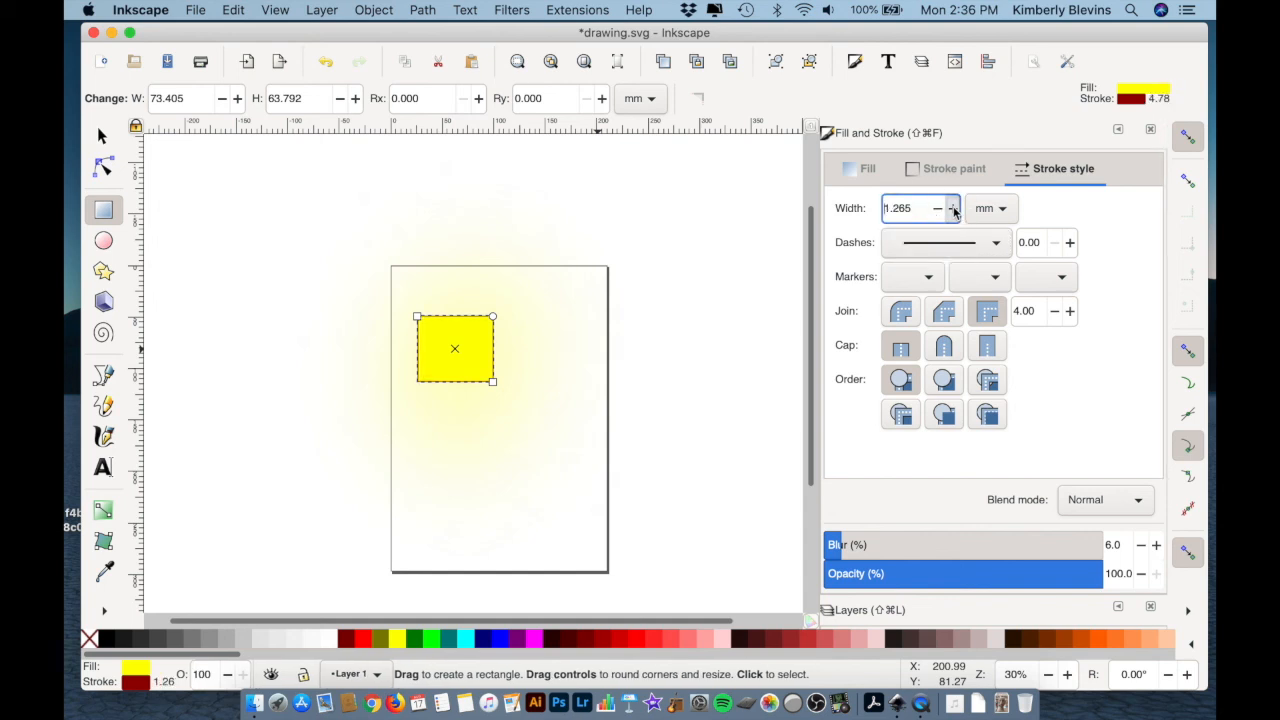
click(953, 209)
click(953, 209)
Set the rectangle's stroke width to 5 mm.
drag(912, 208, 857, 207)
key(BackSpace)
text(5)
key(Return)
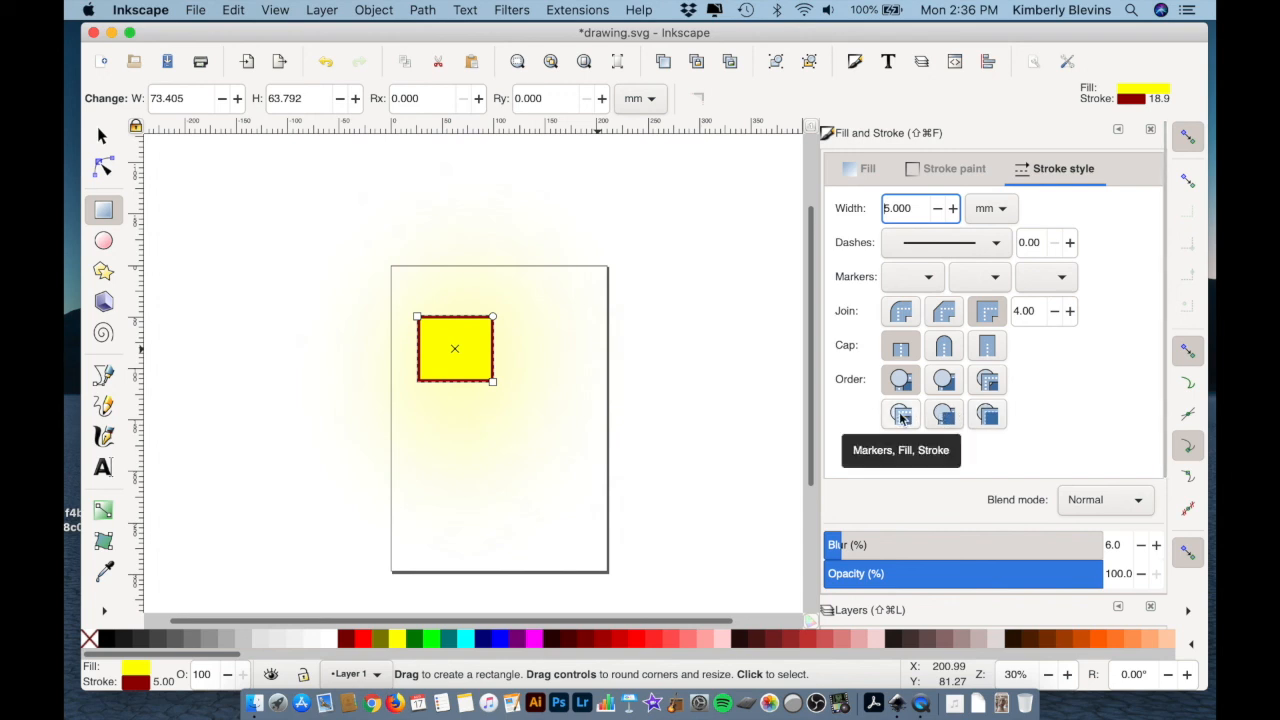
Change the rectangle's stroke colour to black by lowering its RGB red value to 0.
click(935, 169)
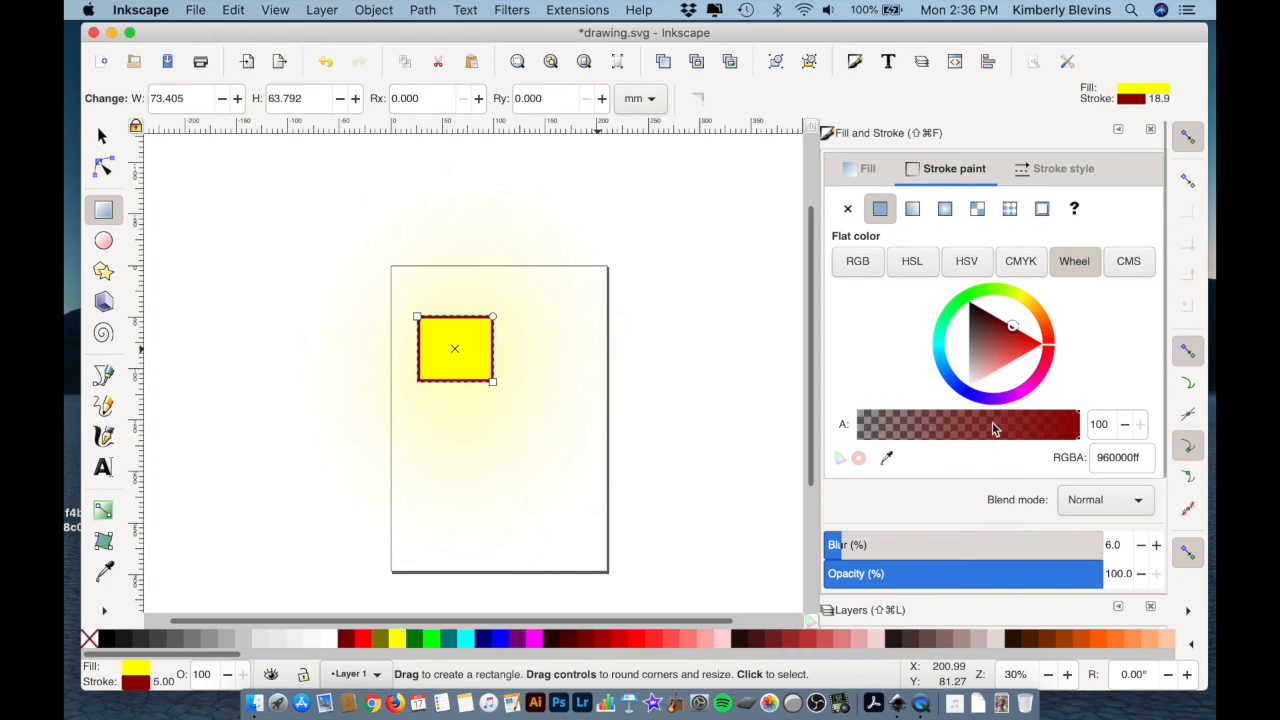
click(851, 265)
mouse_move(986, 294)
mouse_down()
mouse_move(886, 326)
mouse_move(843, 323)
mouse_up()
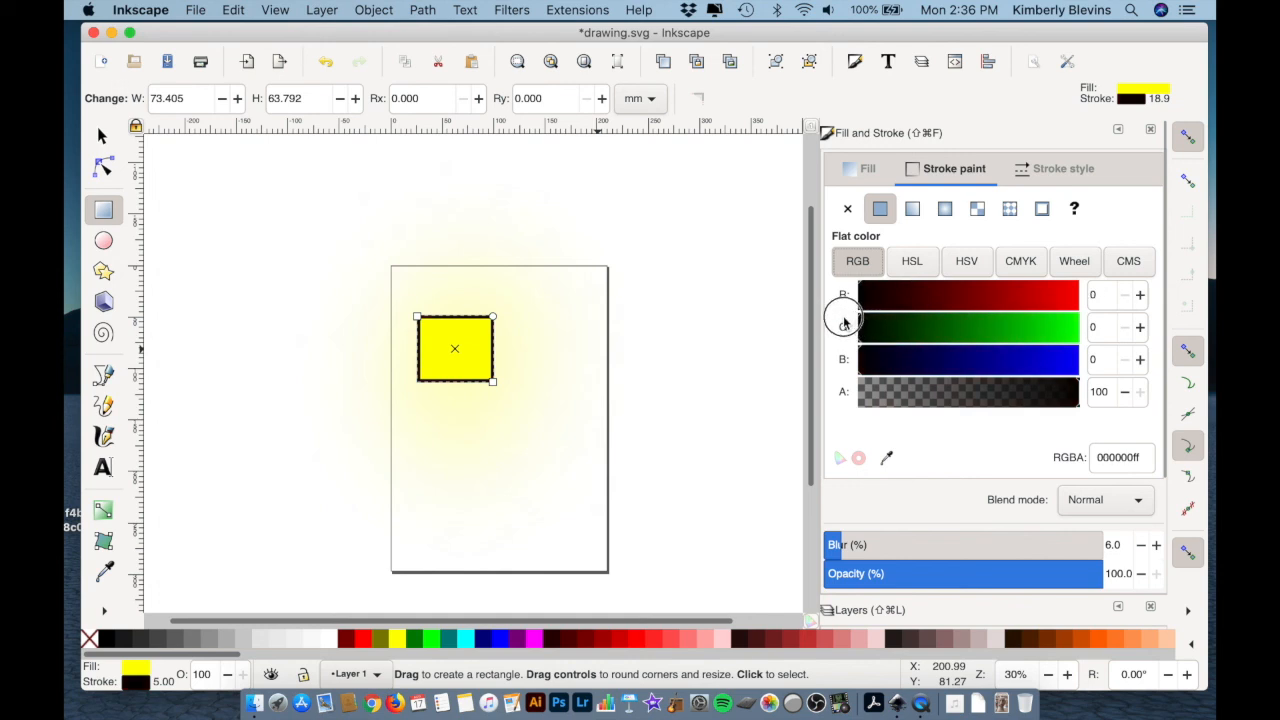